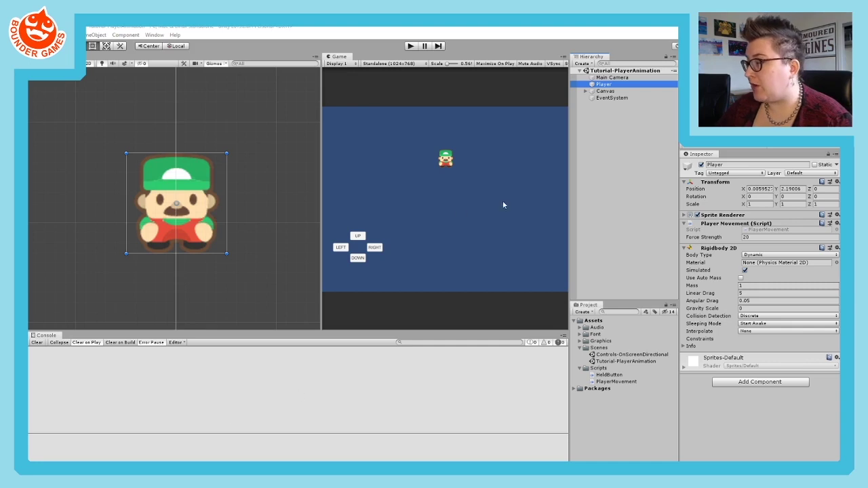
Step: Open the Animation window and dock it as a tab beside the Console
left_click(618, 203)
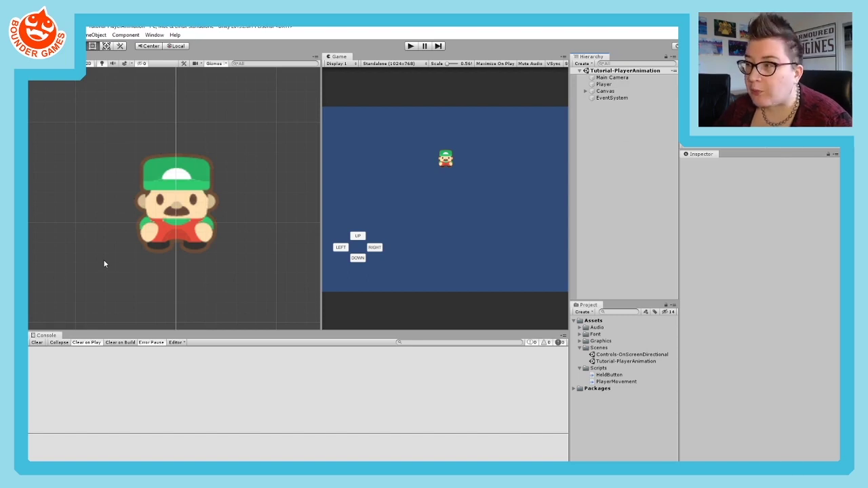
left_click(154, 34)
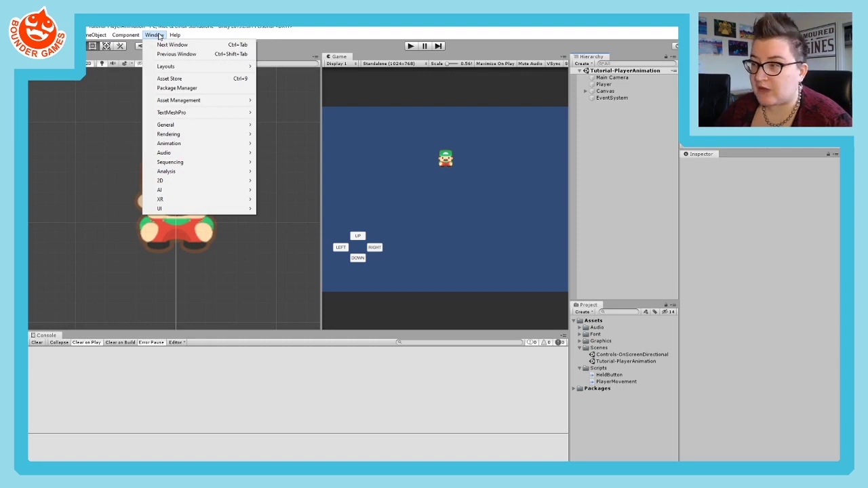
mouse_move(175, 171)
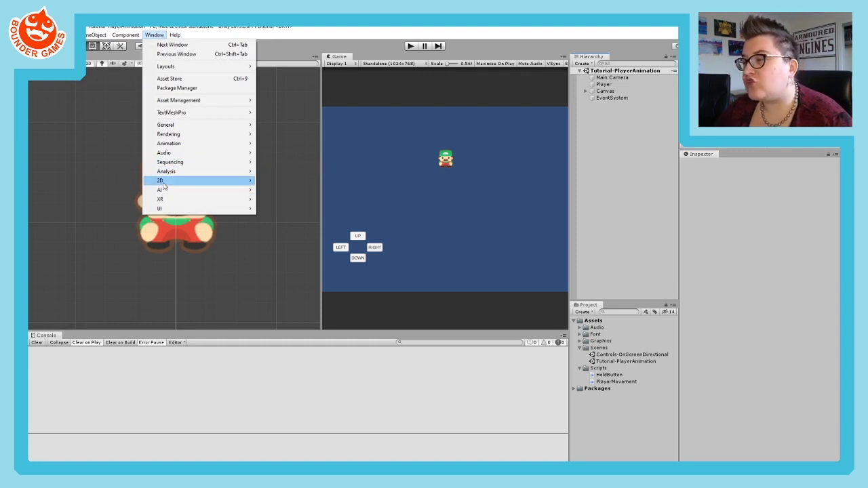
mouse_move(172, 147)
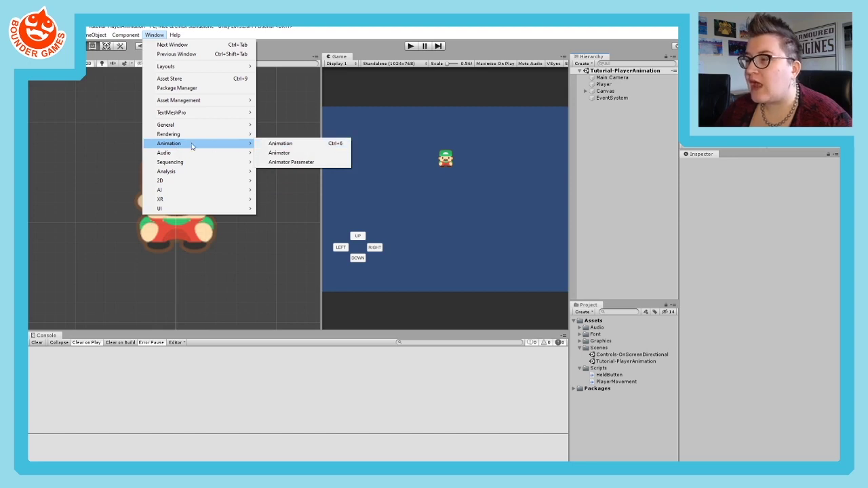
left_click(154, 35)
left_click(155, 36)
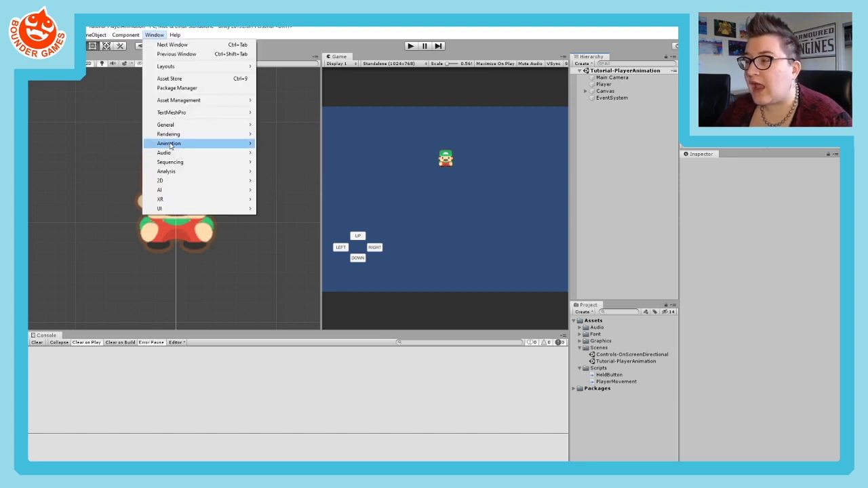
mouse_move(203, 143)
left_click(294, 143)
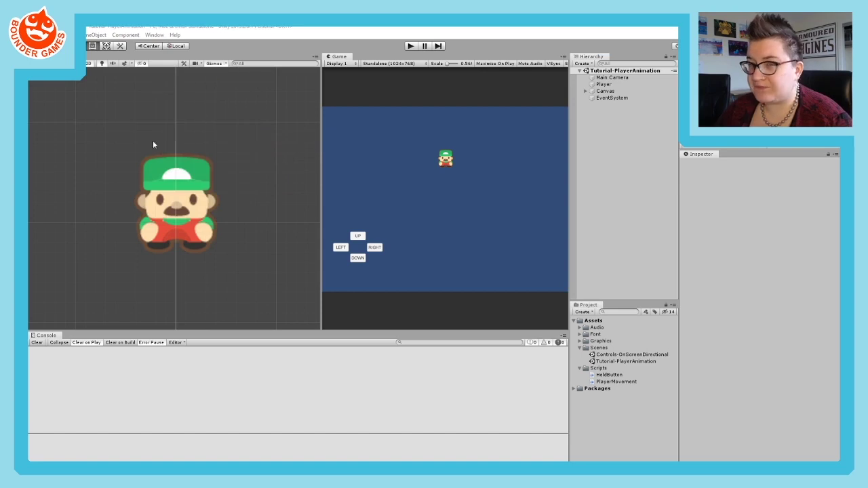
left_click_drag(30, 163, 164, 183)
left_click_drag(166, 135, 346, 124)
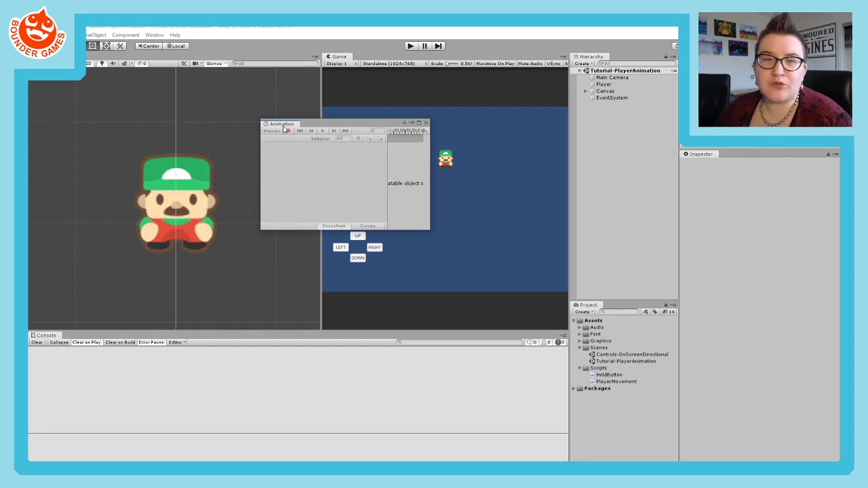
left_click_drag(282, 129, 126, 339)
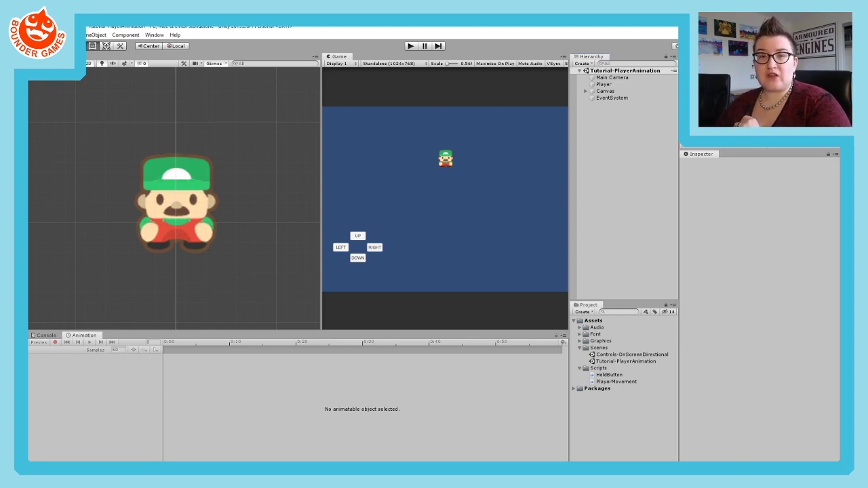
Step: Start creating an animation clip for the Player object and add a folder named Animations inside Assets
left_click(618, 86)
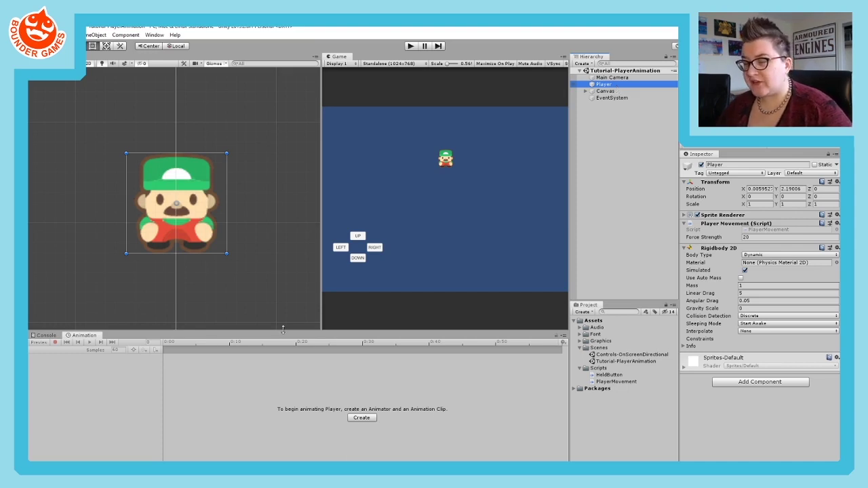
left_click(601, 143)
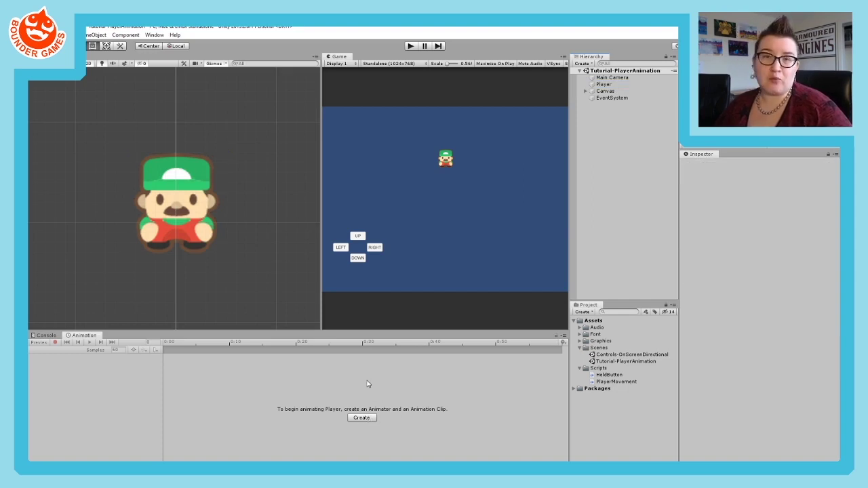
left_click(604, 84)
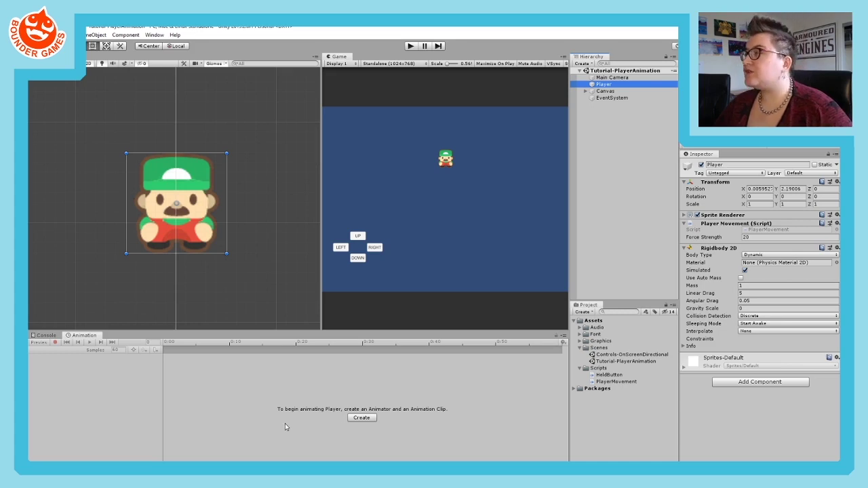
left_click(363, 418)
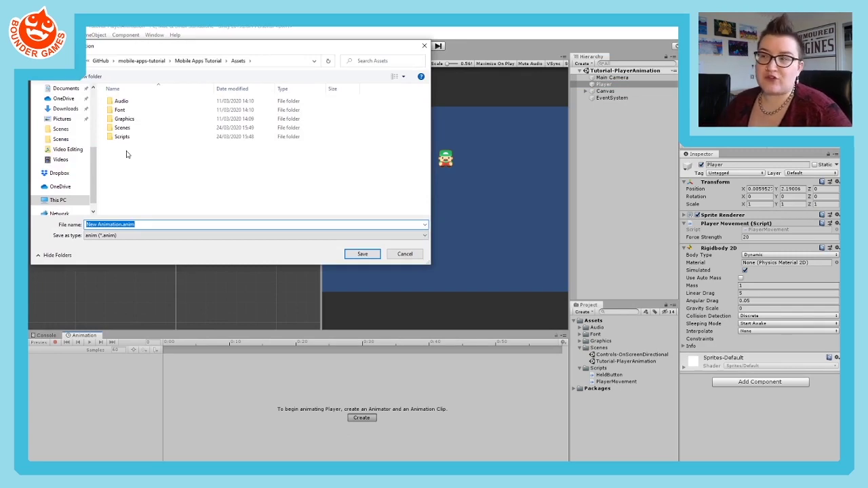
left_click(92, 75)
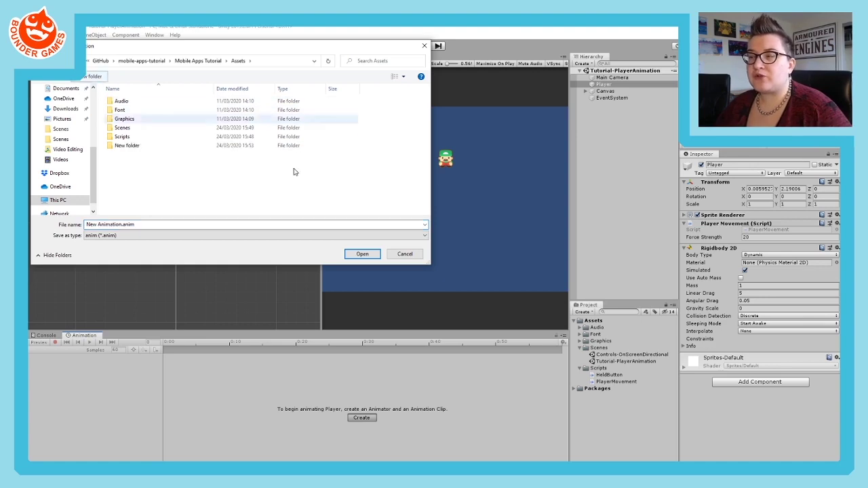
type("Anim")
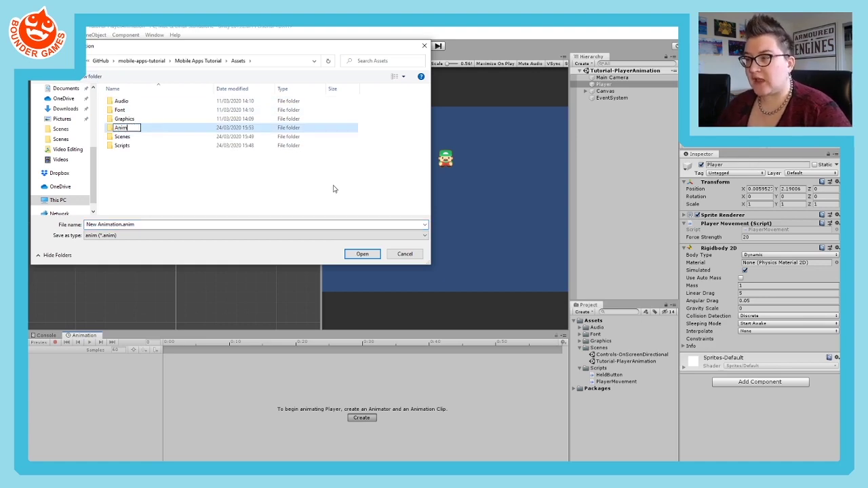
type("ations")
key("Return")
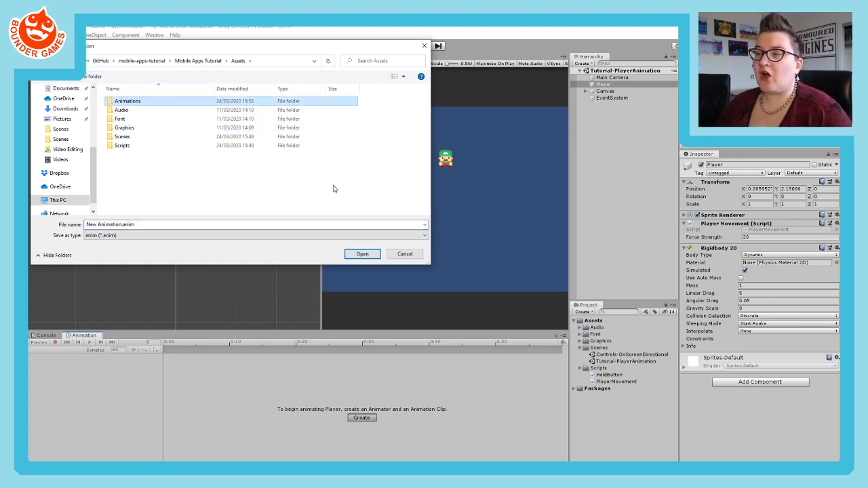
Step: Save the new clip as WalkDown.anim in the Animations folder
double_click(141, 102)
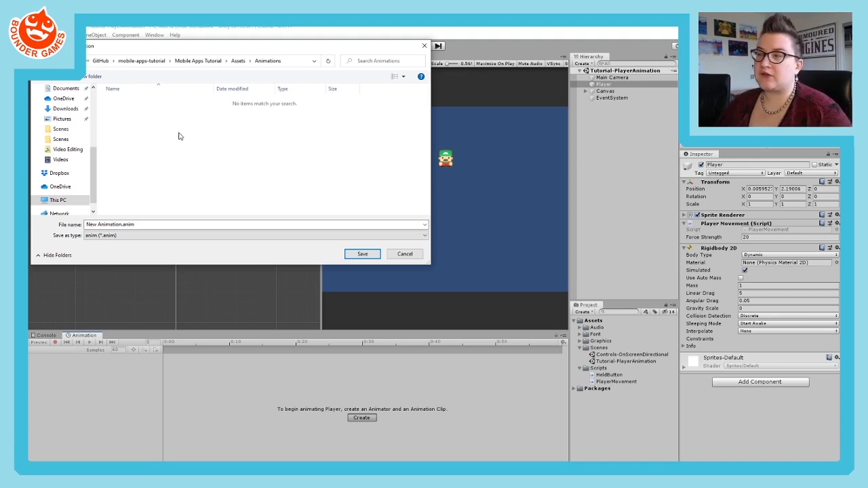
left_click(119, 224)
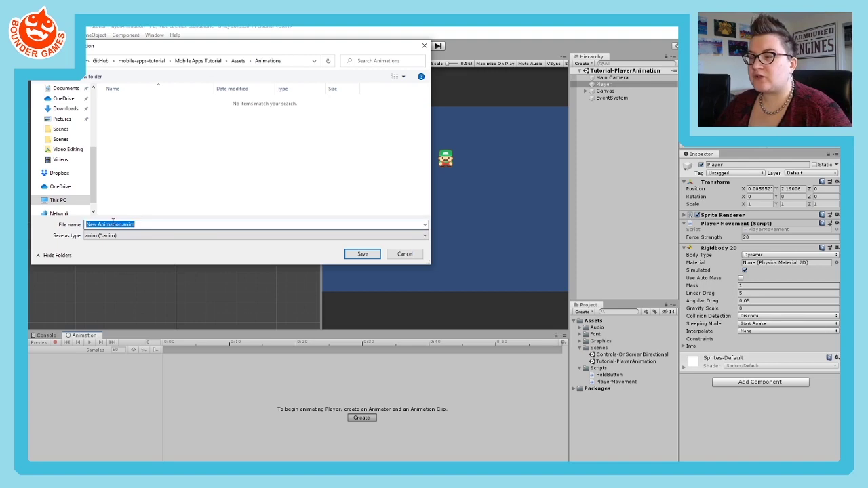
left_click(119, 223)
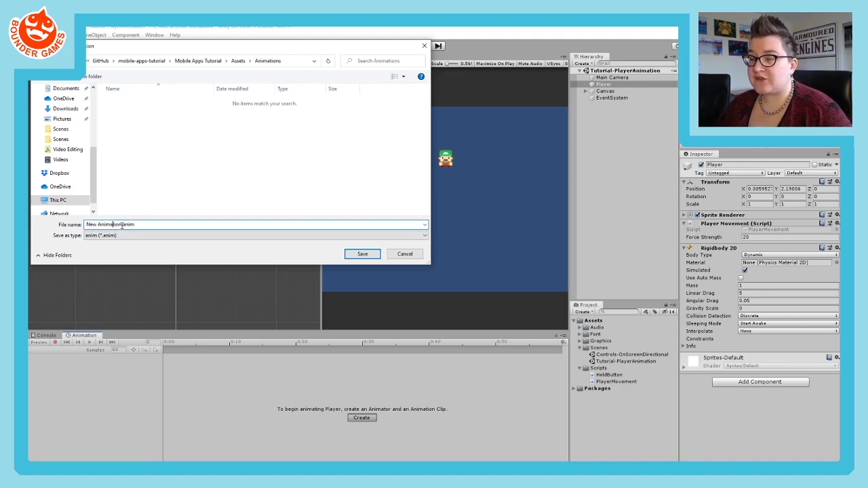
left_click_drag(123, 223, 85, 224)
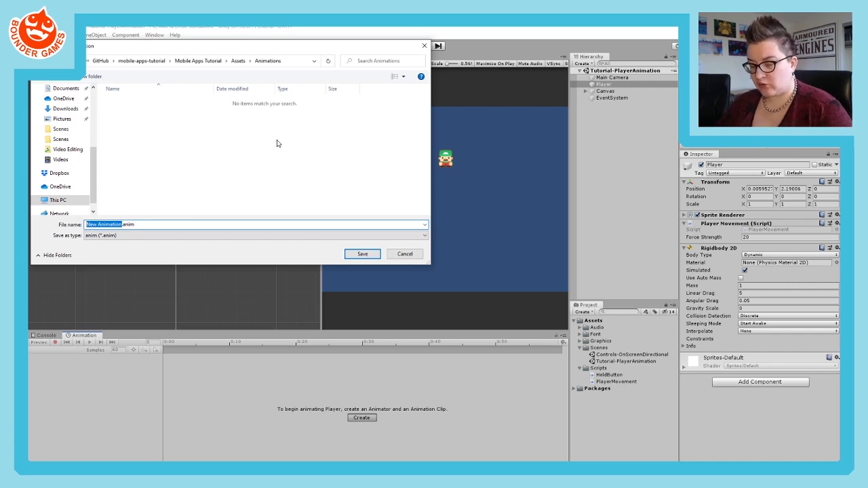
type("WalkDown")
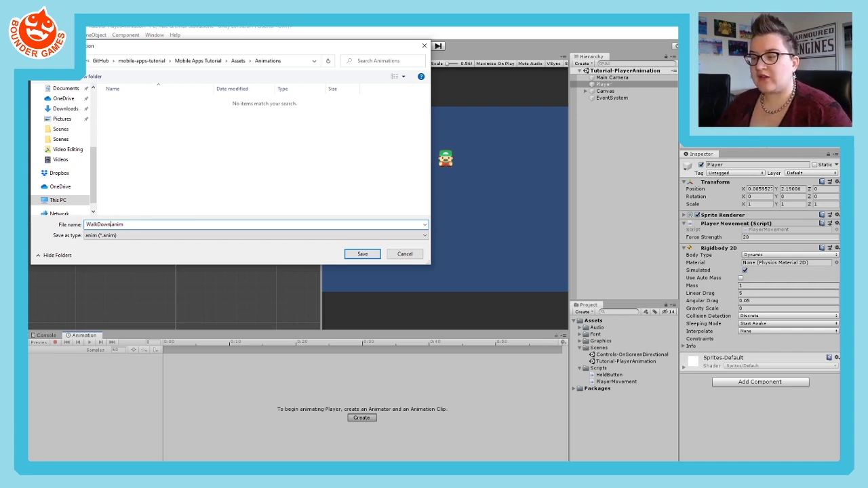
key("Return")
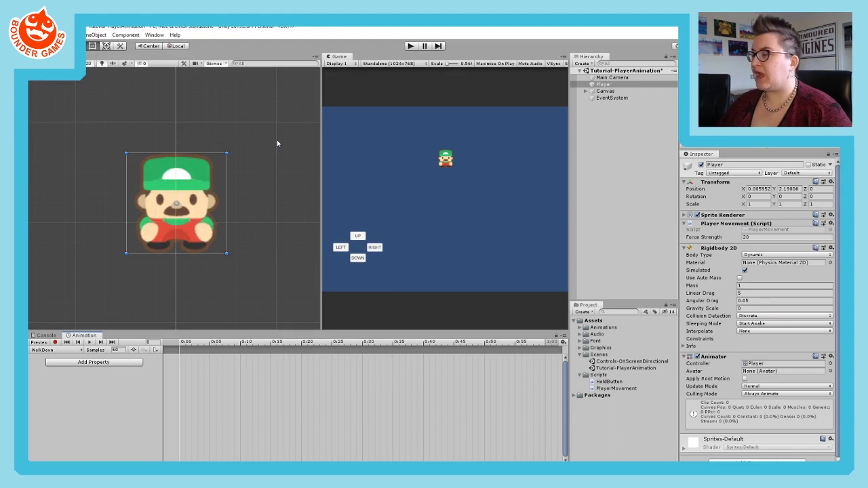
Step: Examine the contents of the Animations folder, the WalkDown clip's settings and the Player's list of animation clips
left_click(581, 327)
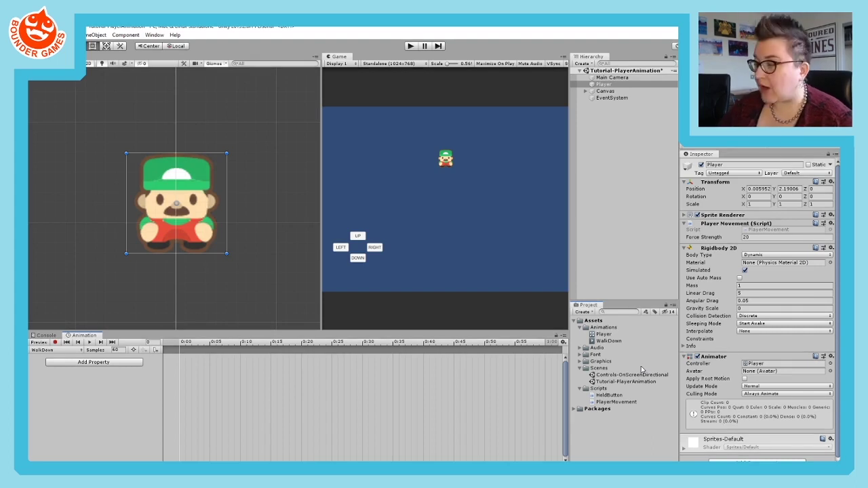
left_click(618, 341)
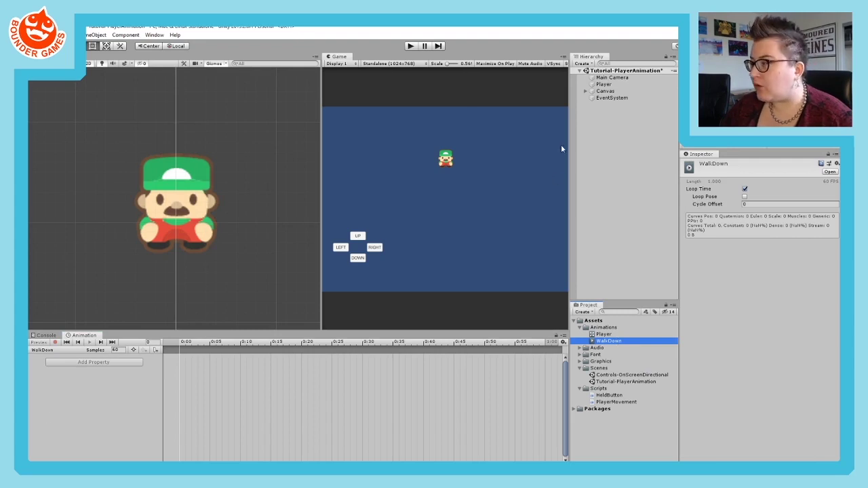
left_click(603, 84)
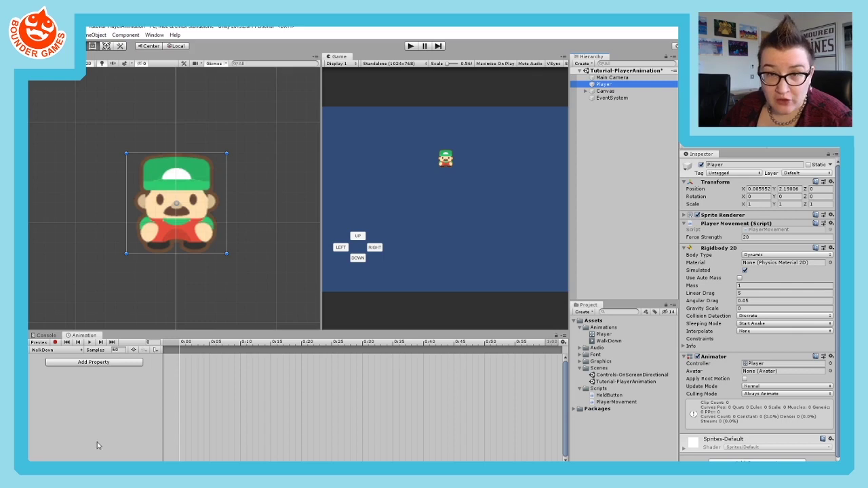
left_click(57, 350)
left_click(57, 358)
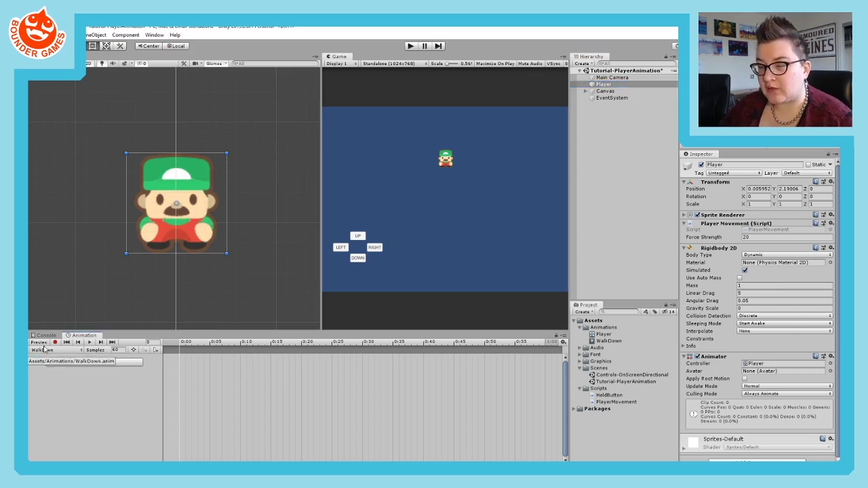
left_click(79, 351)
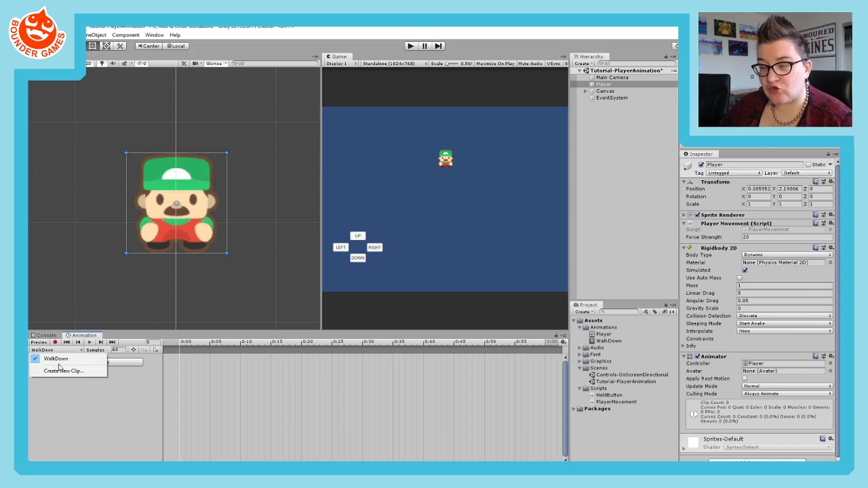
left_click(133, 423)
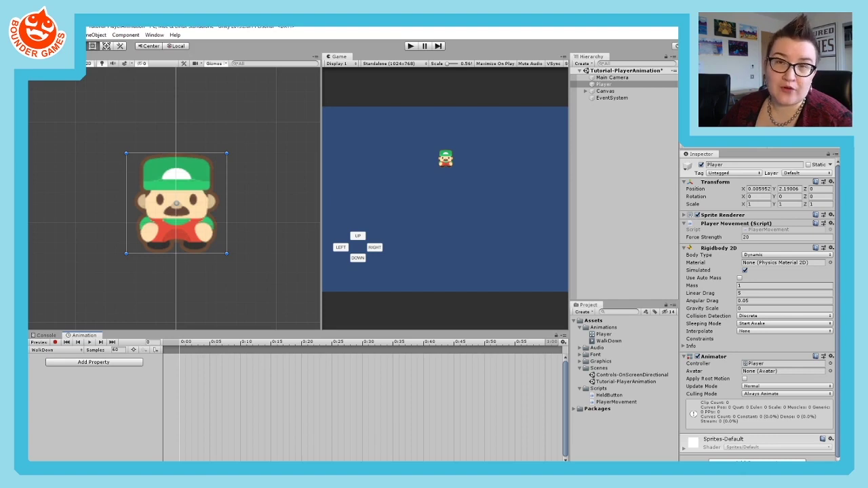
Step: Expand the PlayerAnimation sprite sheet in the Graphics folder and examine its individual sprites and the full source image
left_click(602, 334)
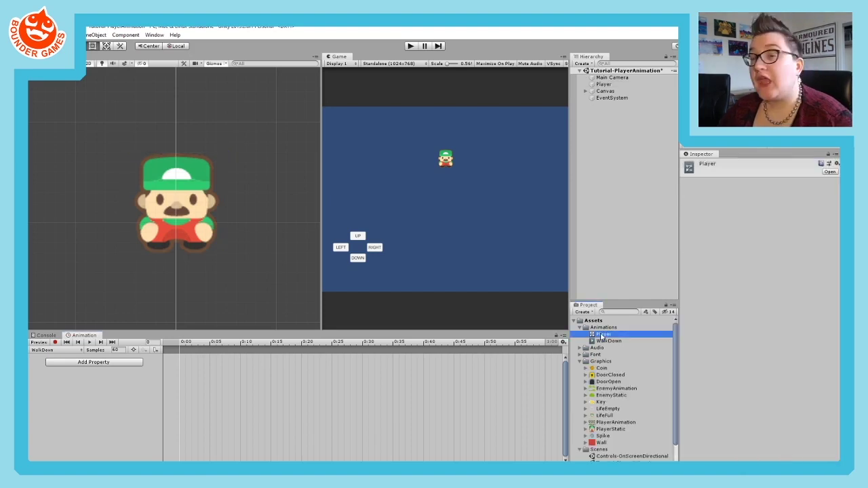
left_click(586, 423)
left_click(610, 423)
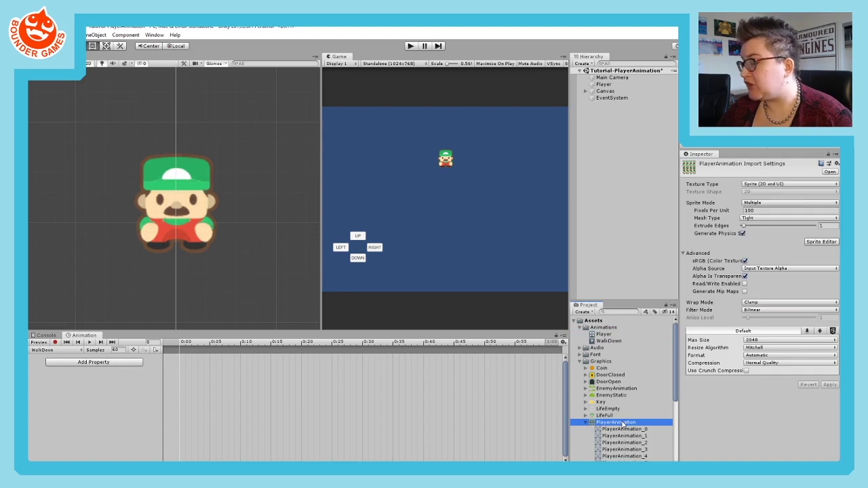
scroll(618, 399, "down", 4)
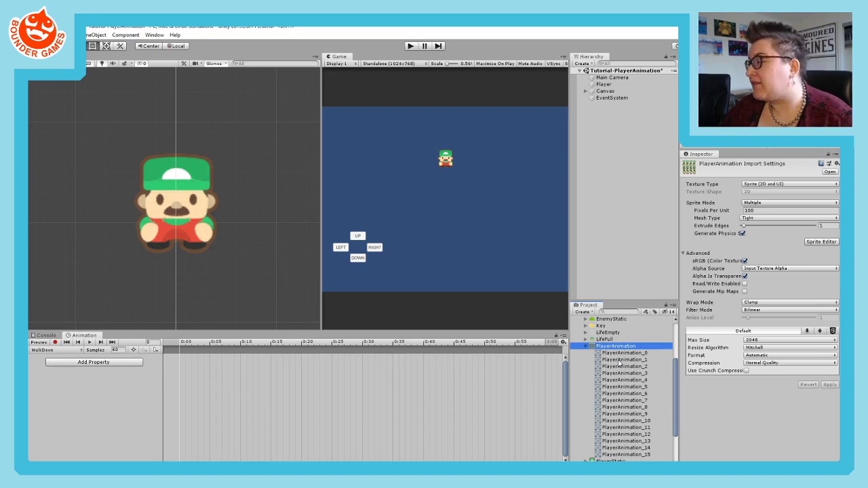
left_click(628, 359)
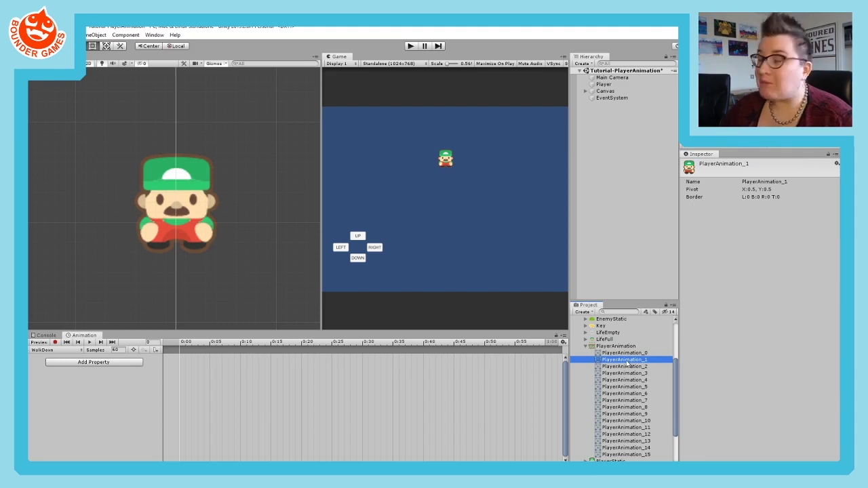
double_click(609, 346)
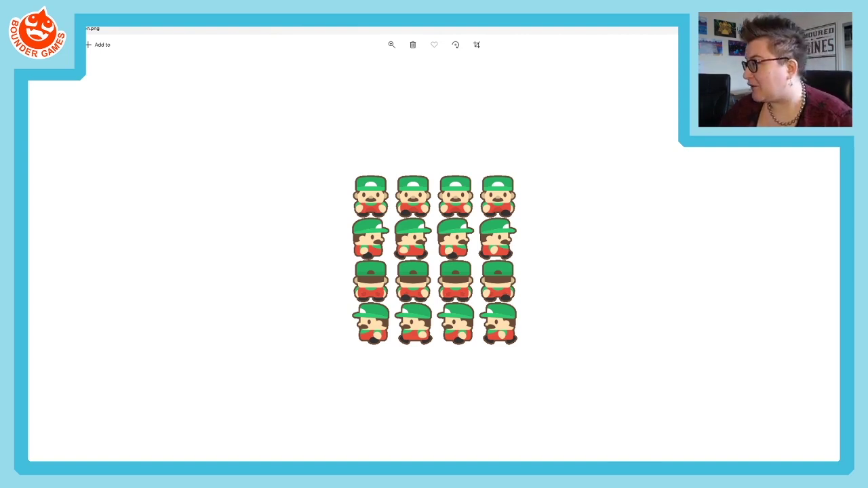
key("alt+F4")
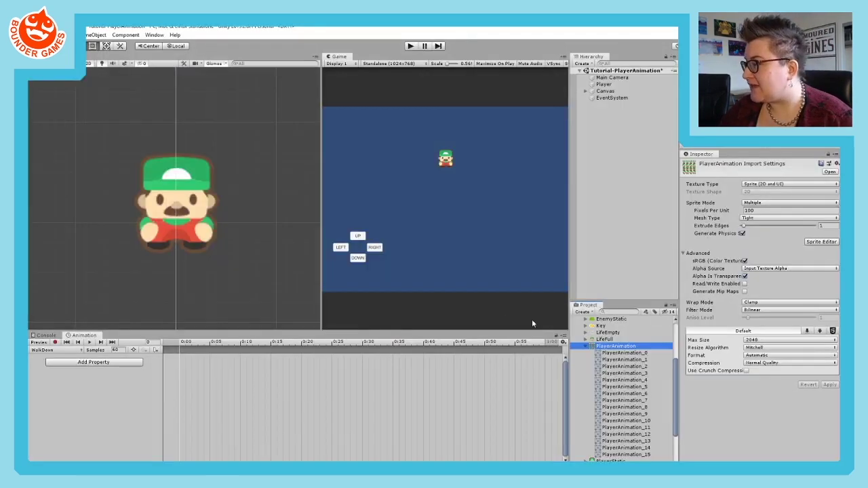
Step: Examine the PlayerAnimation sprites one by one in the preview to identify the frames of the downward walk
left_click(618, 353)
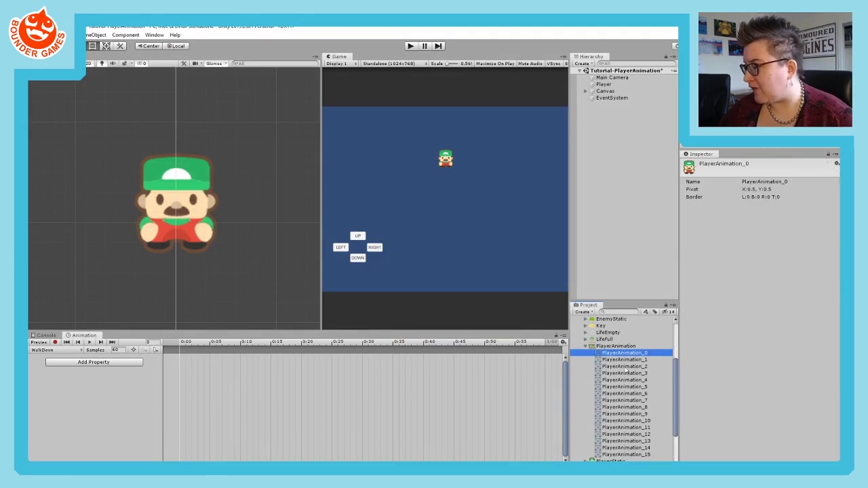
left_click(625, 454, "shift")
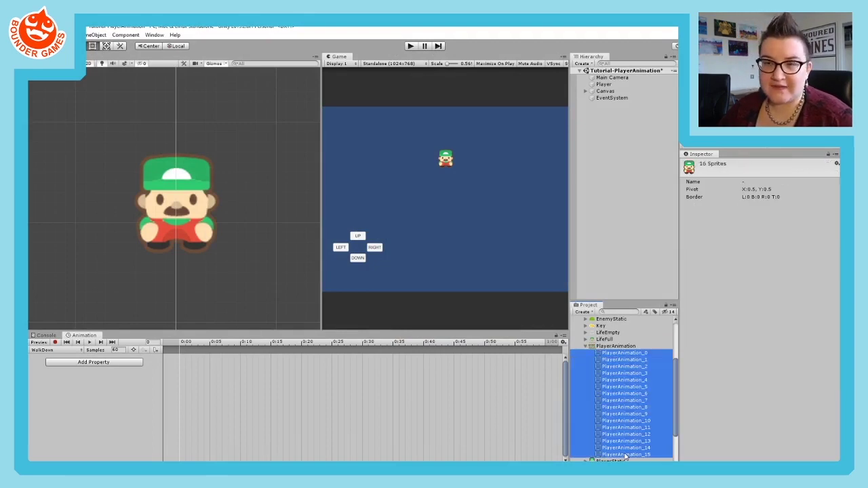
left_click(641, 354)
left_click(647, 373, "shift")
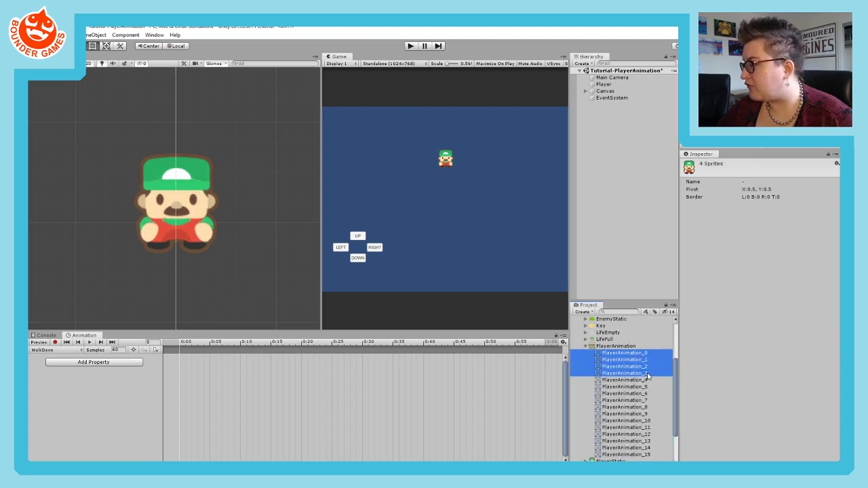
left_click(647, 374)
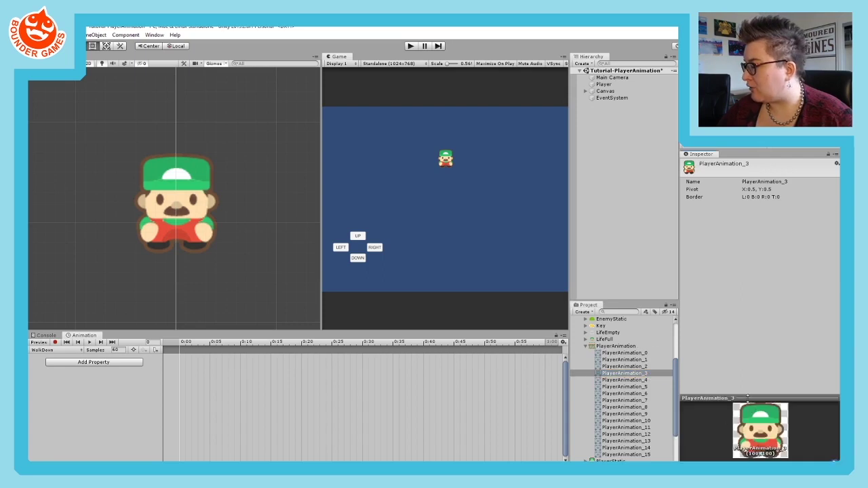
left_click(646, 381)
left_click(646, 373)
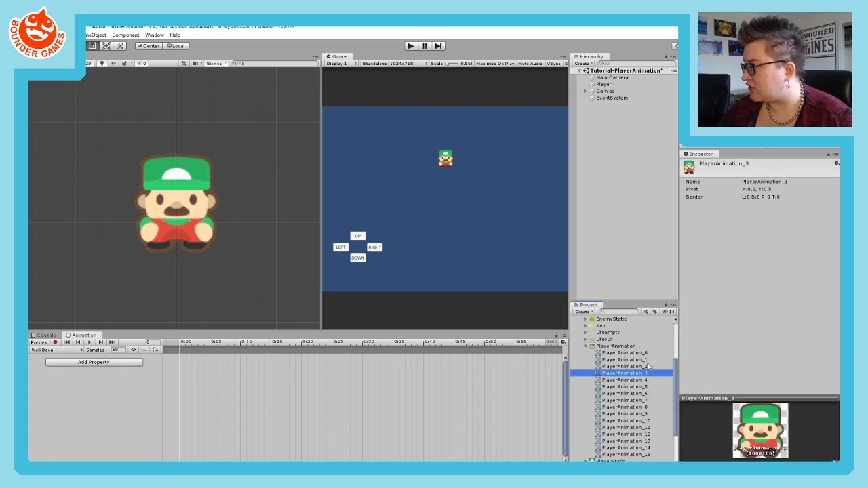
left_click(646, 367)
left_click(646, 359)
left_click(647, 353)
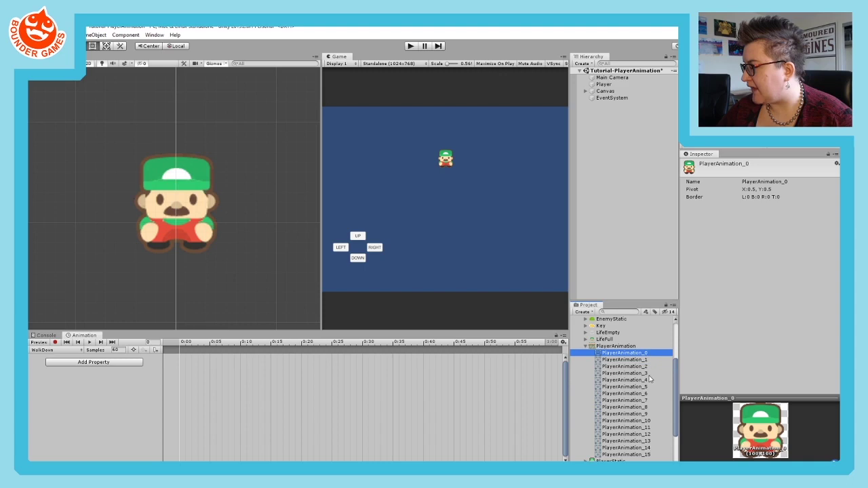
Step: Add the sprites PlayerAnimation_0 through PlayerAnimation_3 together to the WalkDown clip's timeline
left_click(648, 374, "shift")
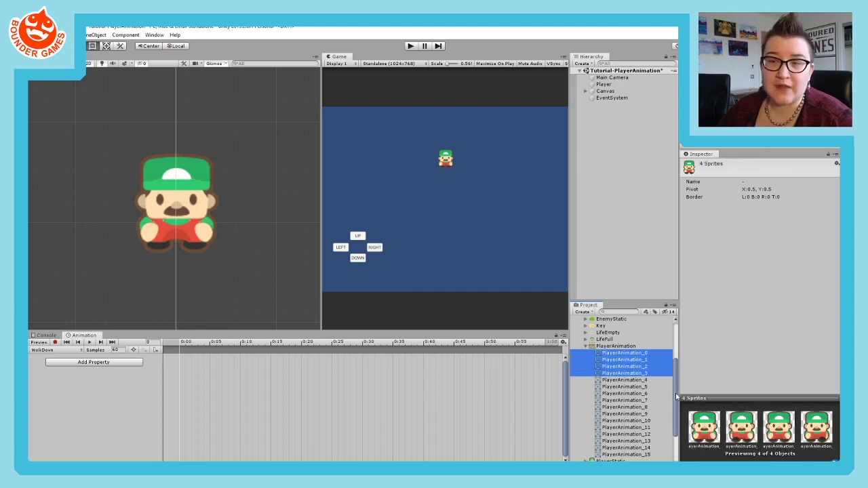
left_click(631, 353)
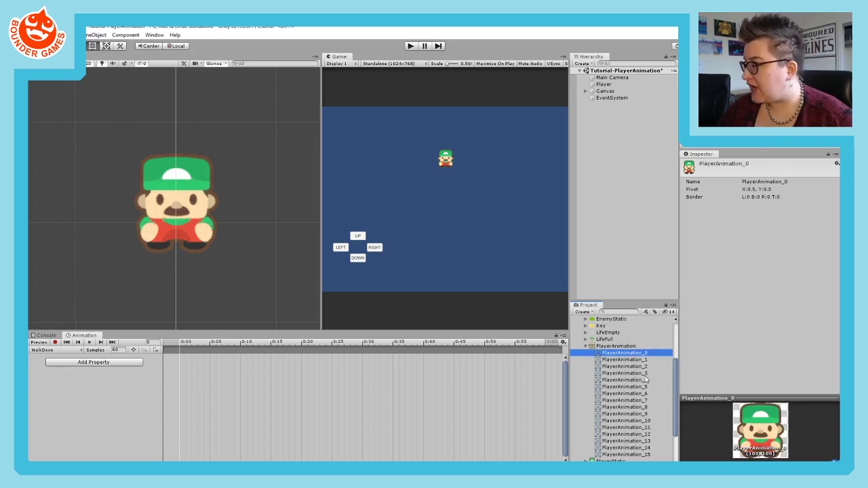
left_click(641, 374, "shift")
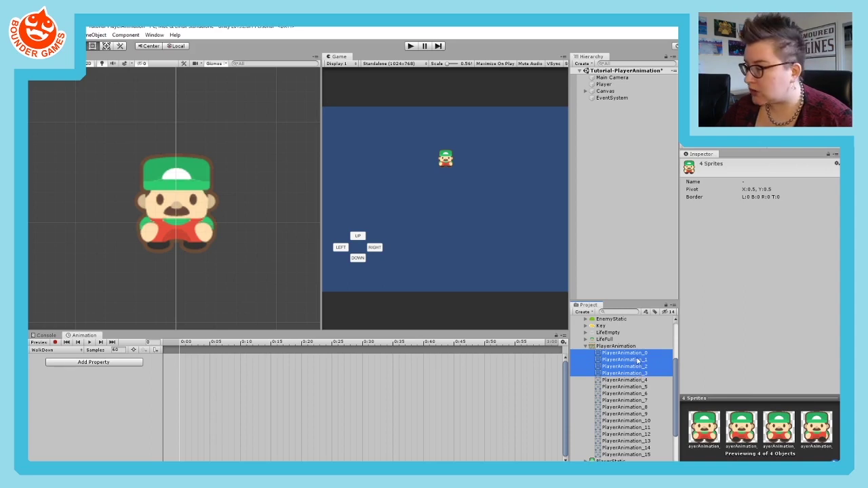
left_click(638, 360)
key("Up")
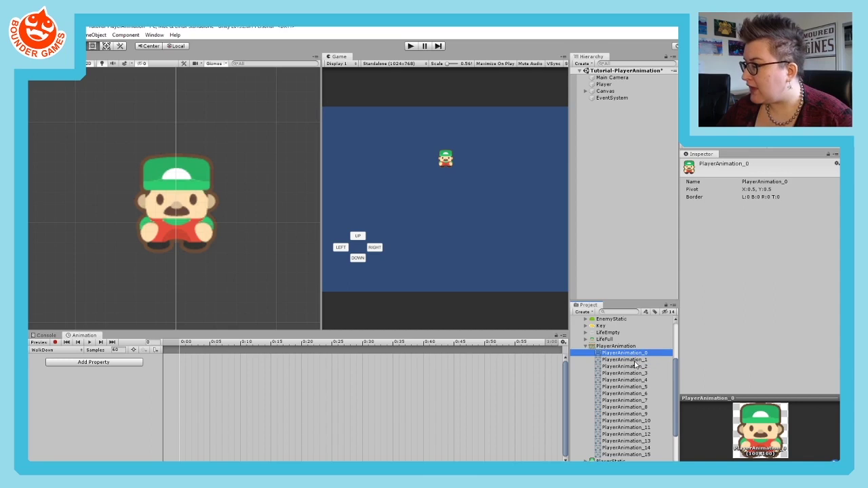
left_click(639, 359, "shift")
left_click(640, 367, "shift")
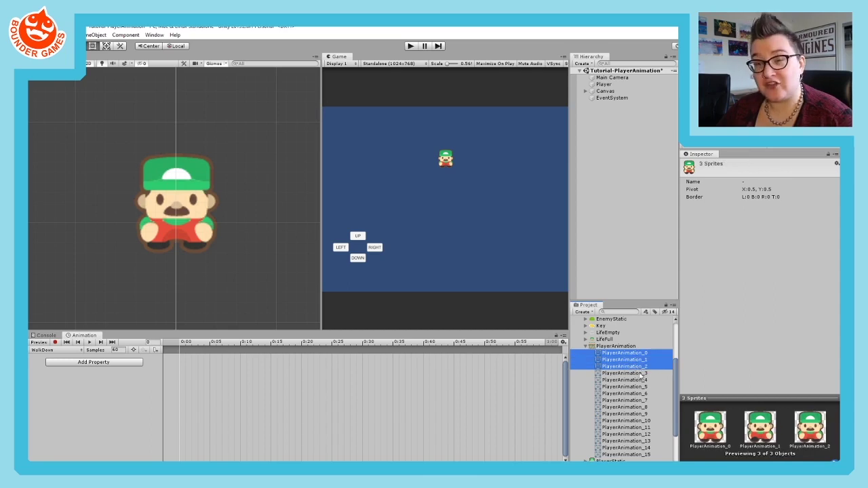
left_click(641, 374, "shift")
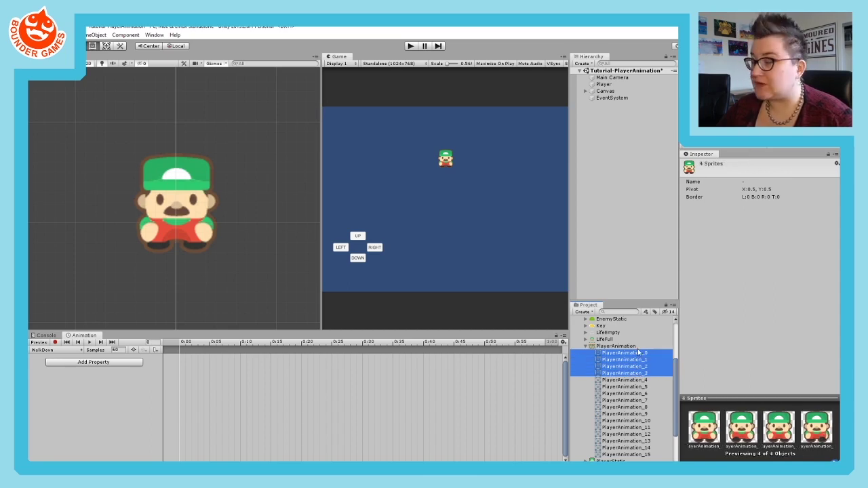
left_click(640, 353)
left_click(638, 374, "shift")
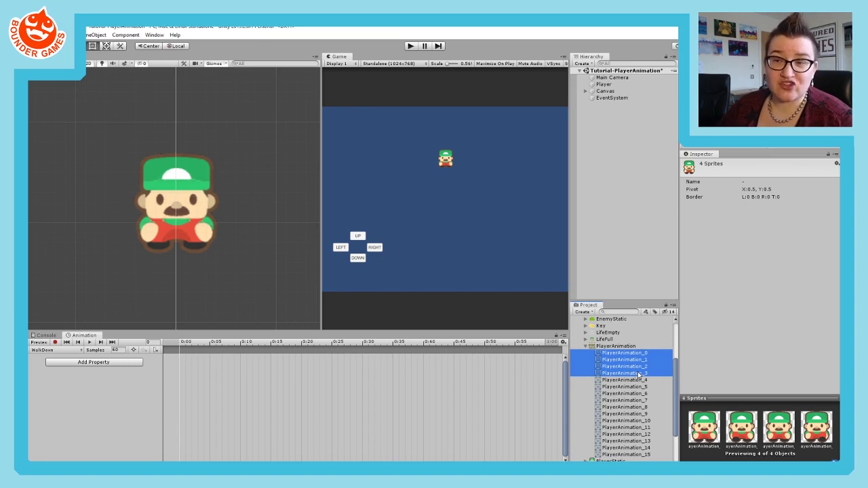
left_click_drag(635, 355, 210, 366)
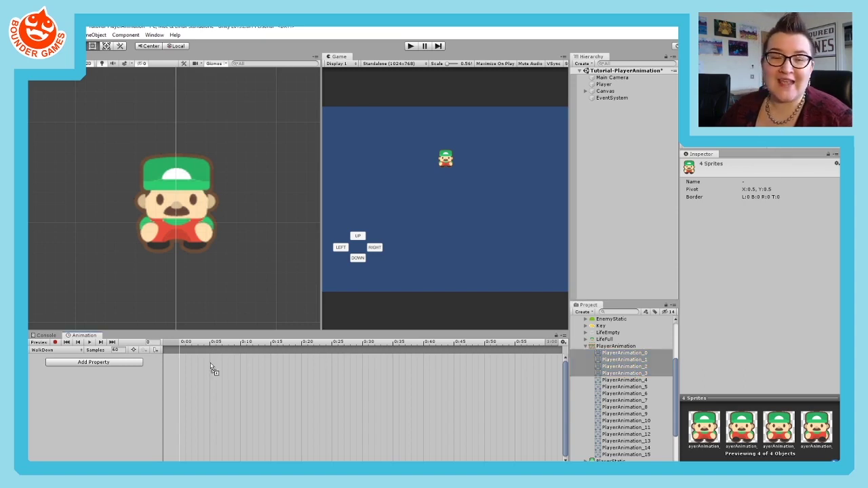
left_click_drag(210, 367, 210, 366)
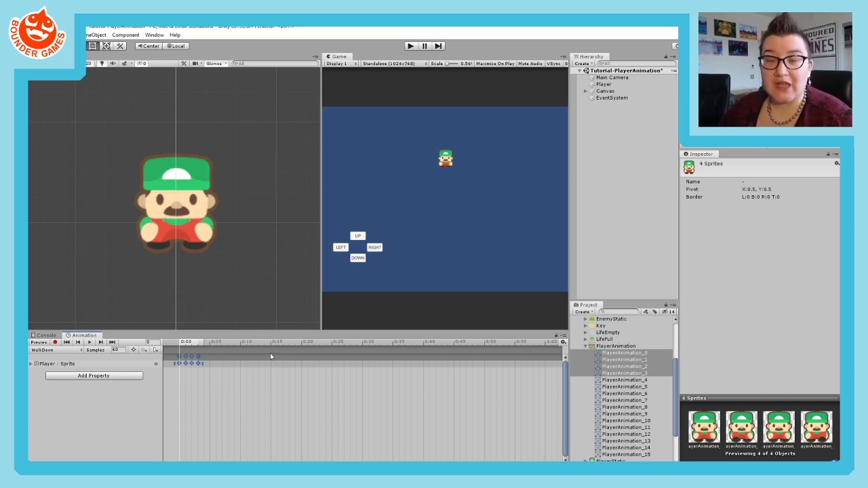
Step: Preview the WalkDown clip's playback and check the timeline's sample rate options
left_click(90, 343)
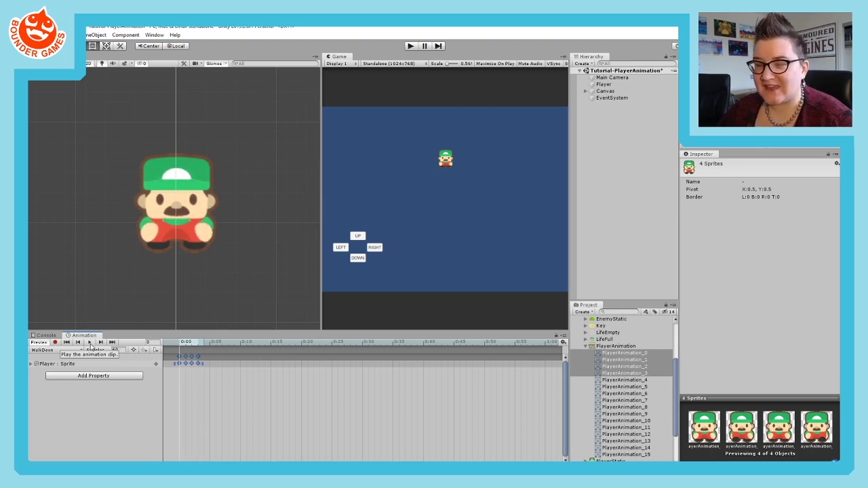
left_click(89, 343)
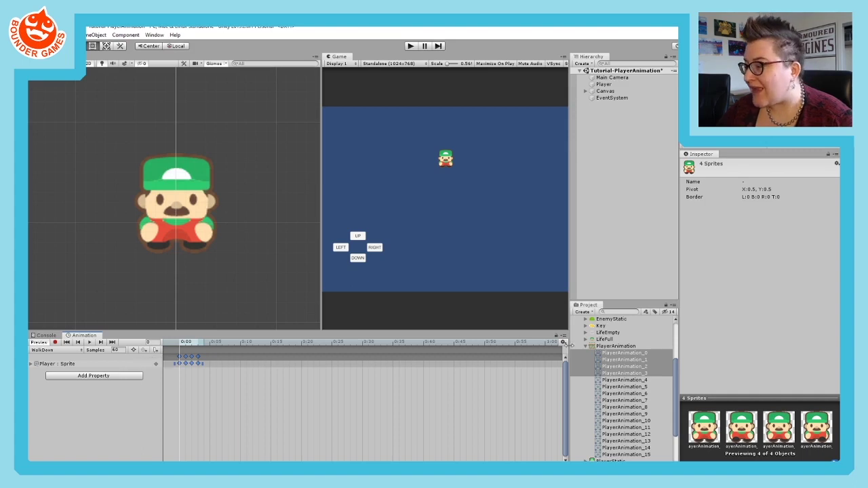
left_click(562, 343)
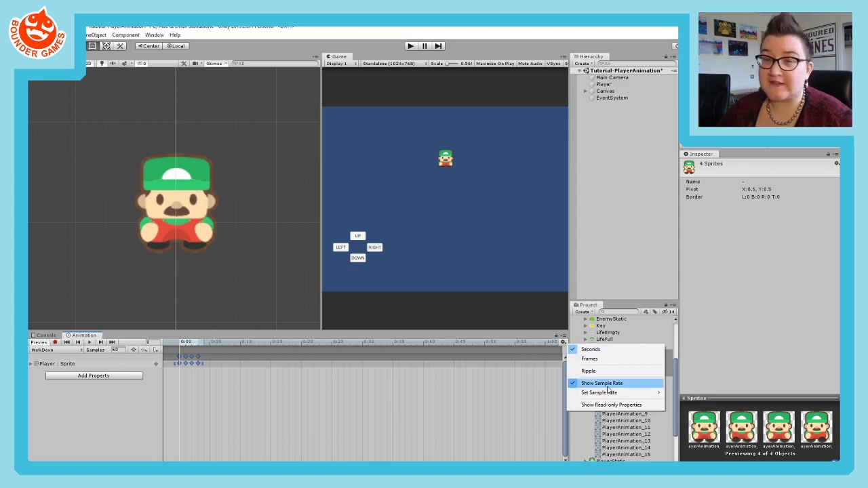
left_click(120, 349)
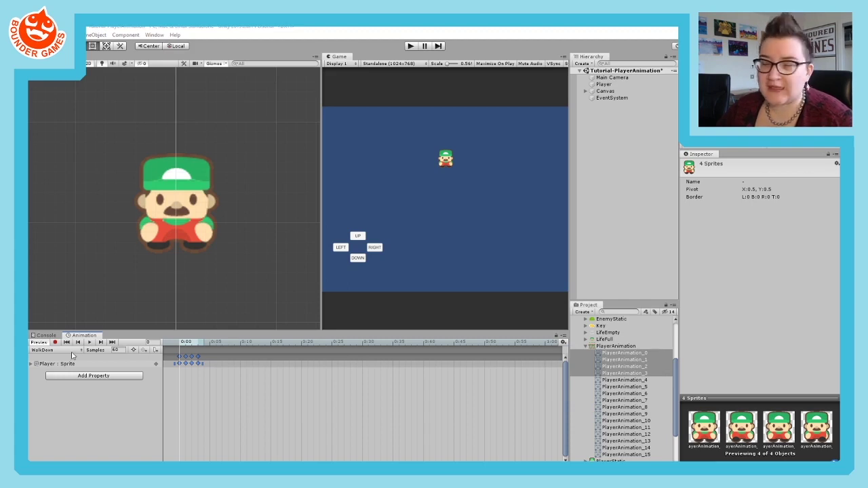
left_click(247, 217)
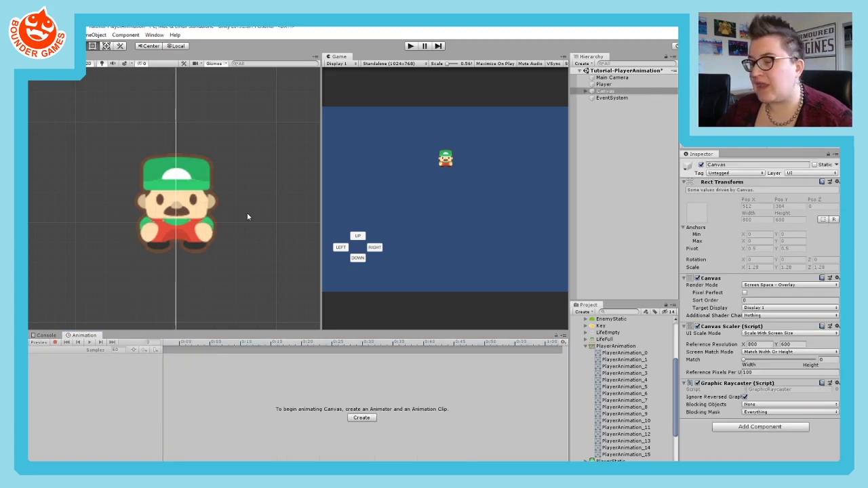
Step: Set the Player's WalkDown clip to 12 samples and preview its playback
left_click(604, 85)
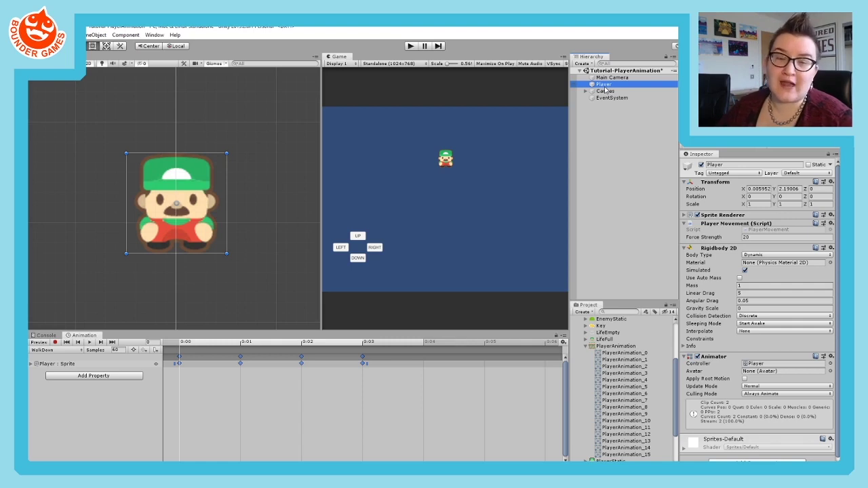
left_click(122, 350)
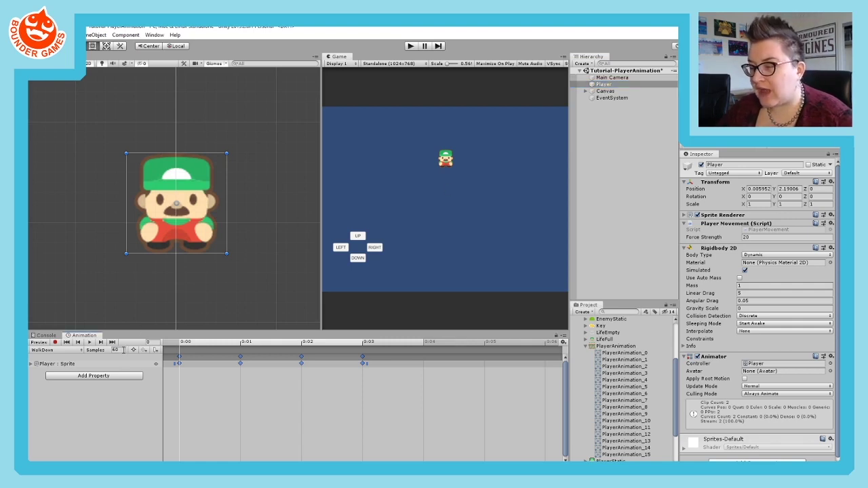
double_click(117, 350)
type("30")
type("12")
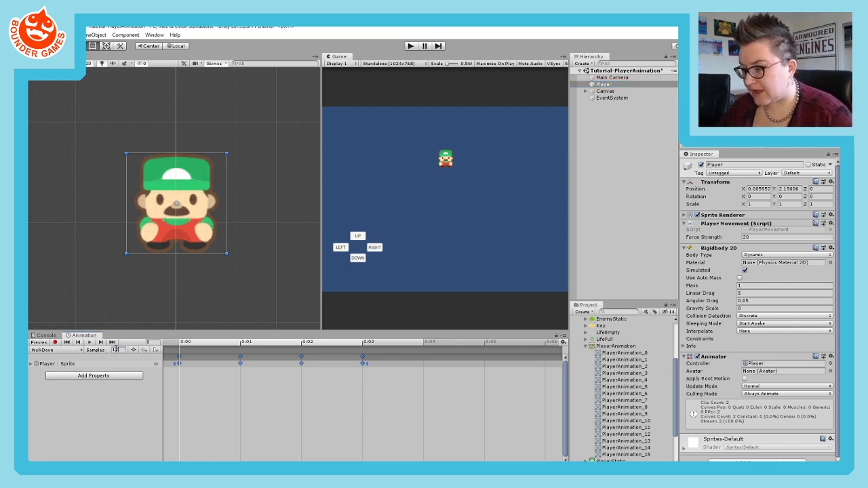
key("Return")
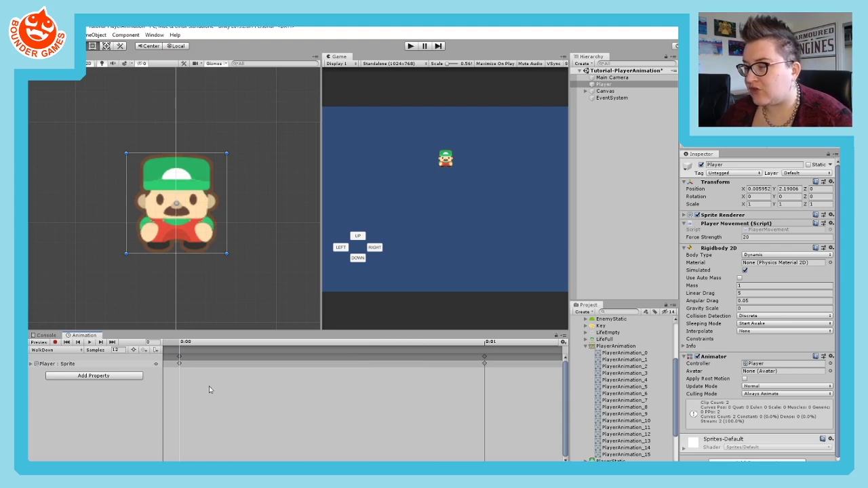
left_click(89, 342)
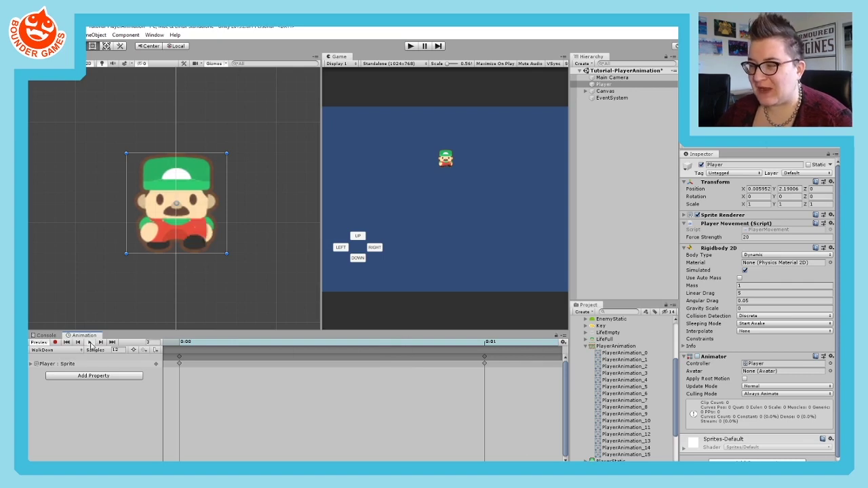
left_click(90, 343)
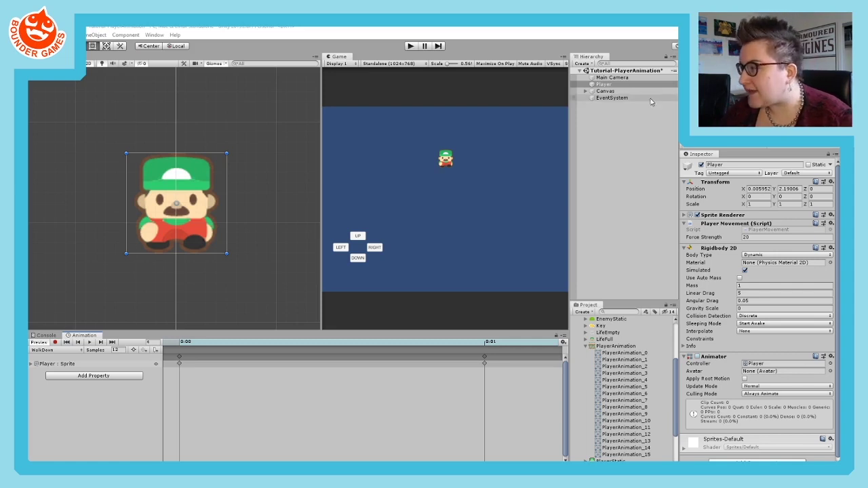
Step: Create a new animation clip for the Player object and save it as WalkRight in the Animations folder
left_click(597, 84)
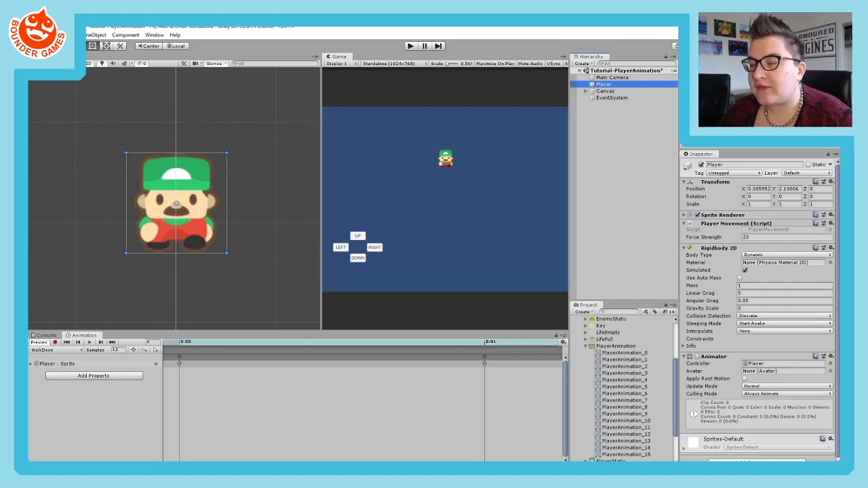
left_click(67, 350)
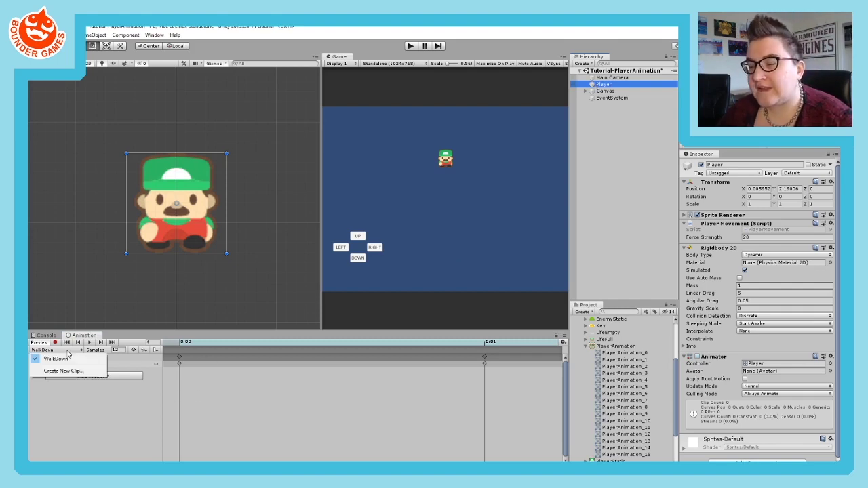
left_click(57, 358)
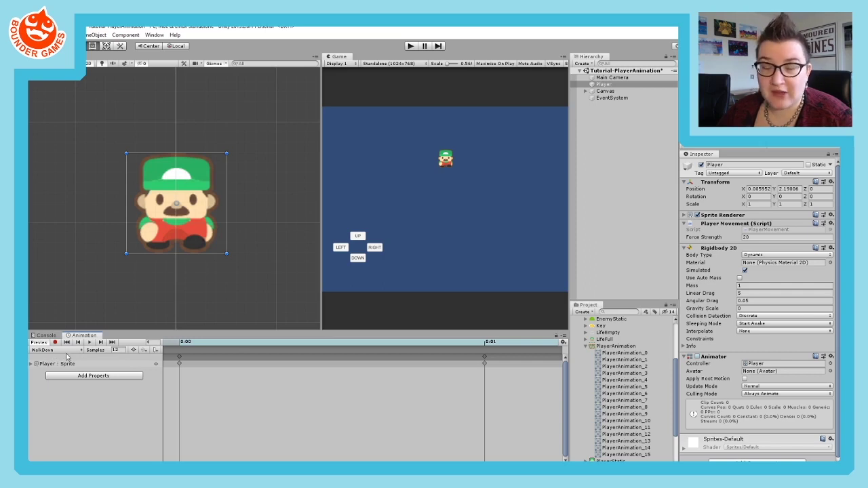
left_click(78, 350)
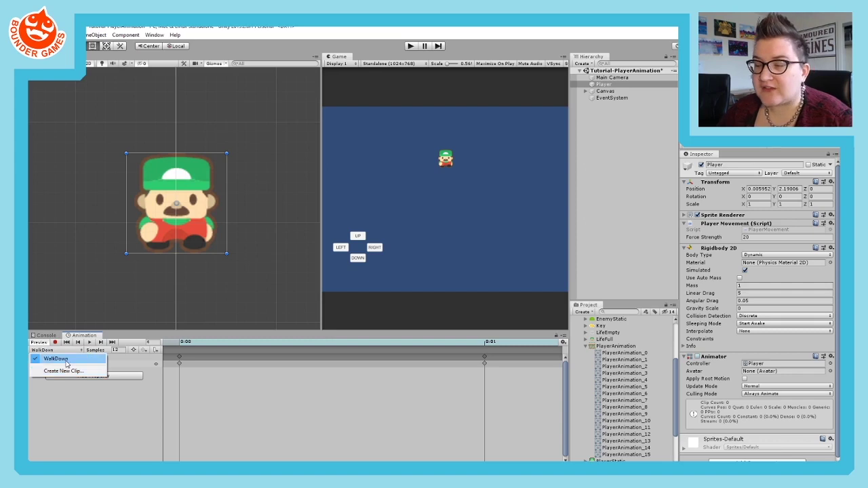
left_click(65, 371)
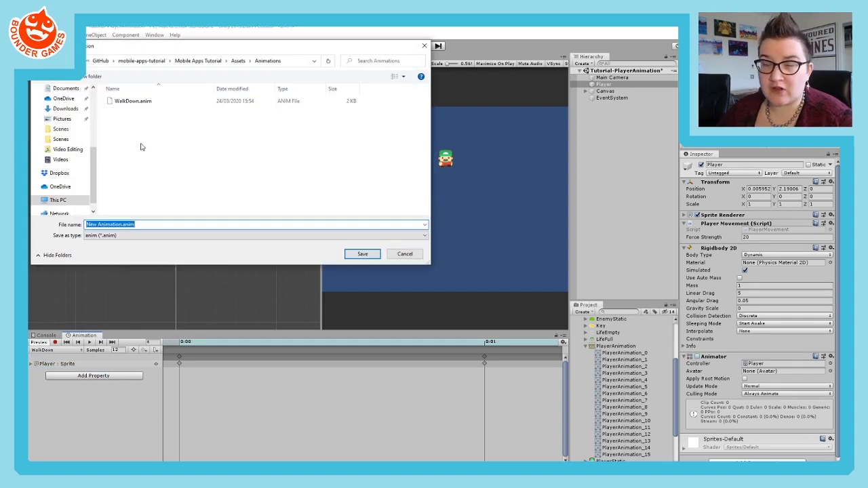
type("Wa")
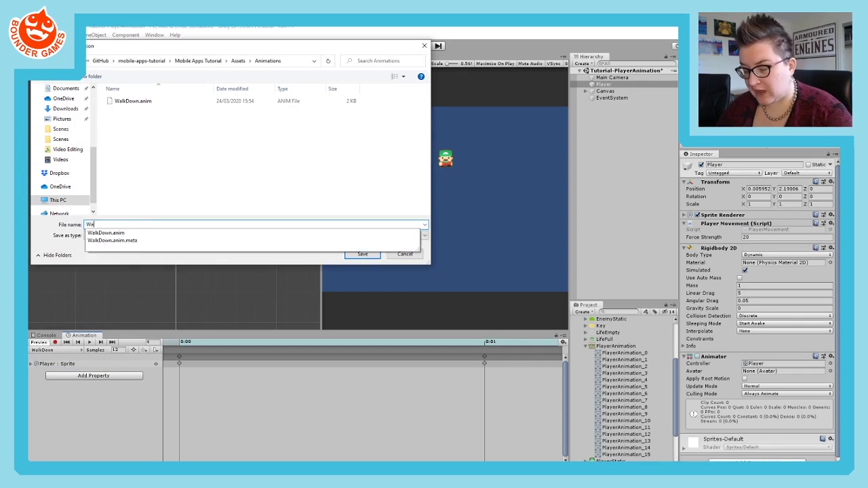
type("lkRight")
key("Return")
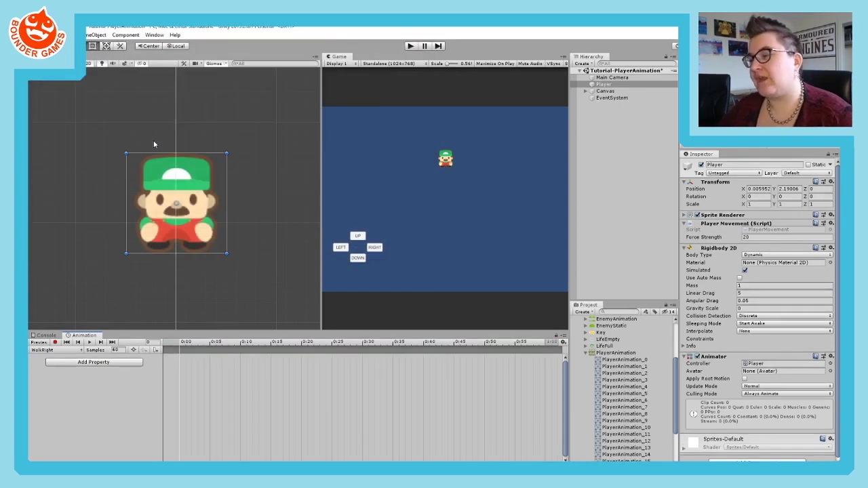